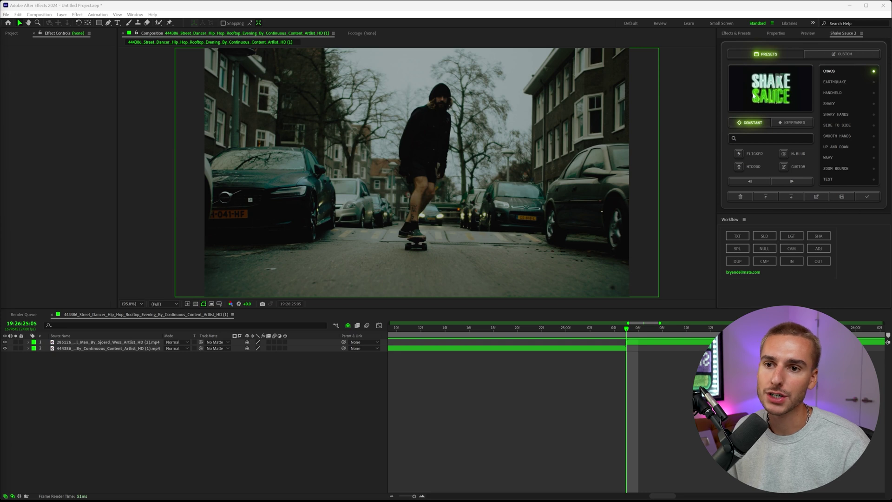
Compare the Keyframed and Constant preset lists, then switch Shake Sauce 2 to its Custom settings page.
left_click(783, 125)
left_click(753, 123)
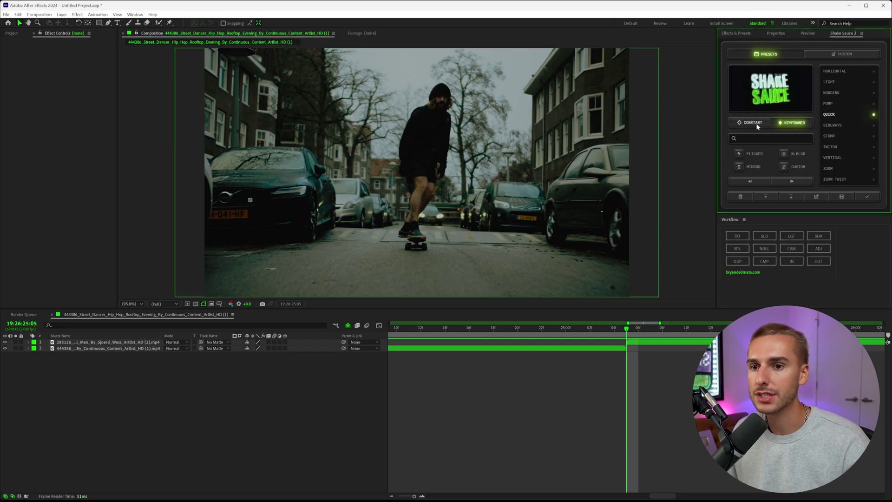
left_click(783, 123)
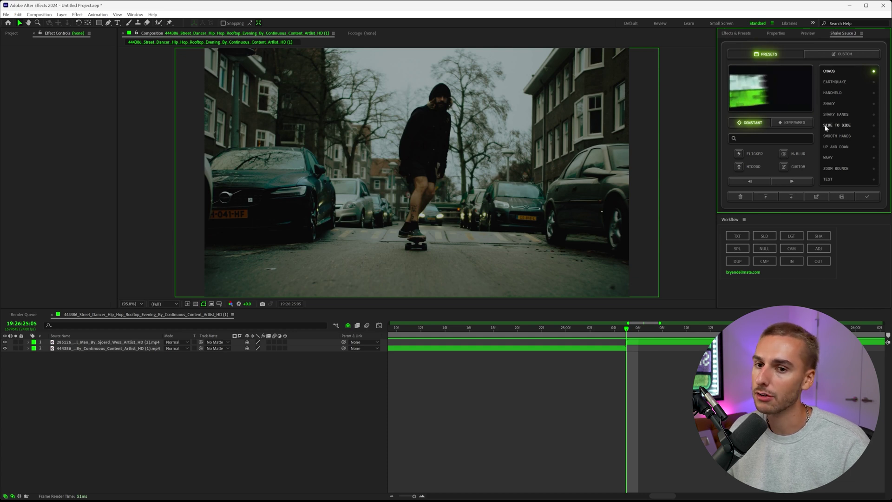
left_click(835, 55)
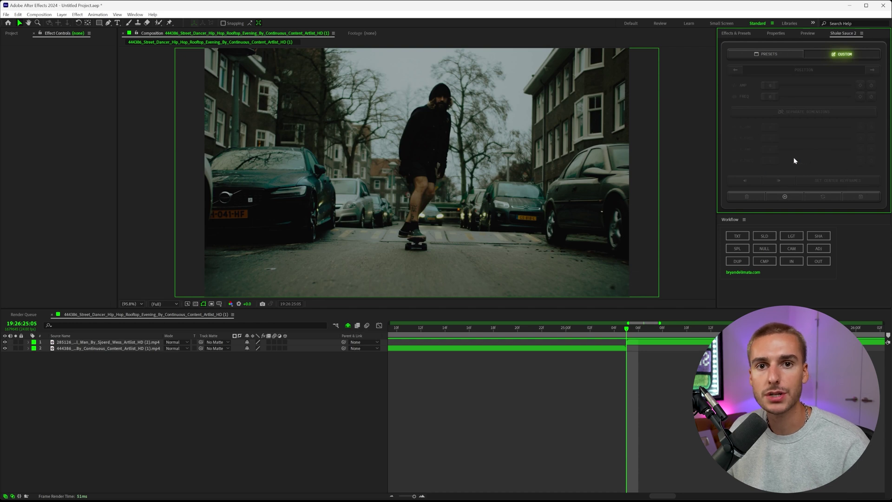
Go back to Presets, list the Keyframed presets (Quick, Pump, Stomp), and scrub to just before the cut.
left_click(774, 52)
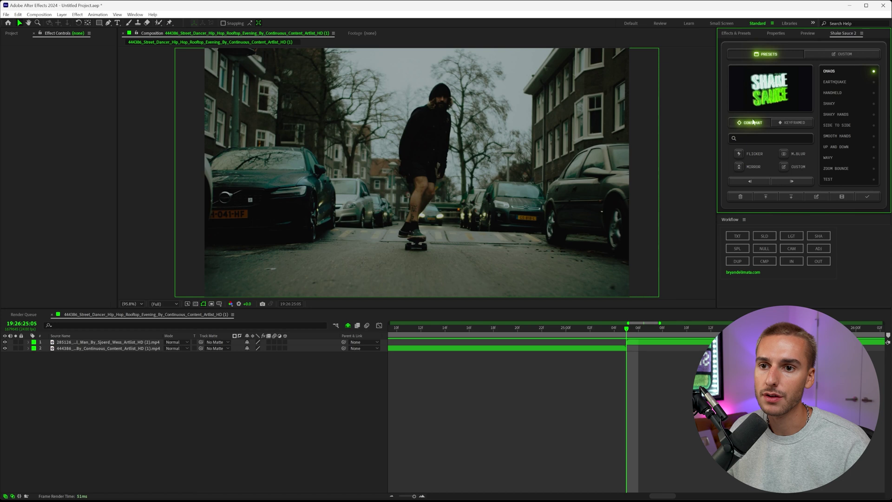
left_click(793, 123)
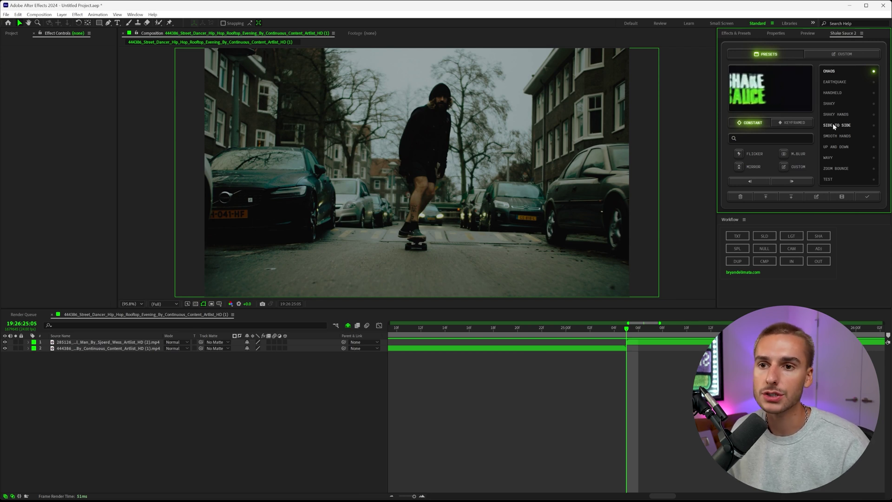
left_click(793, 124)
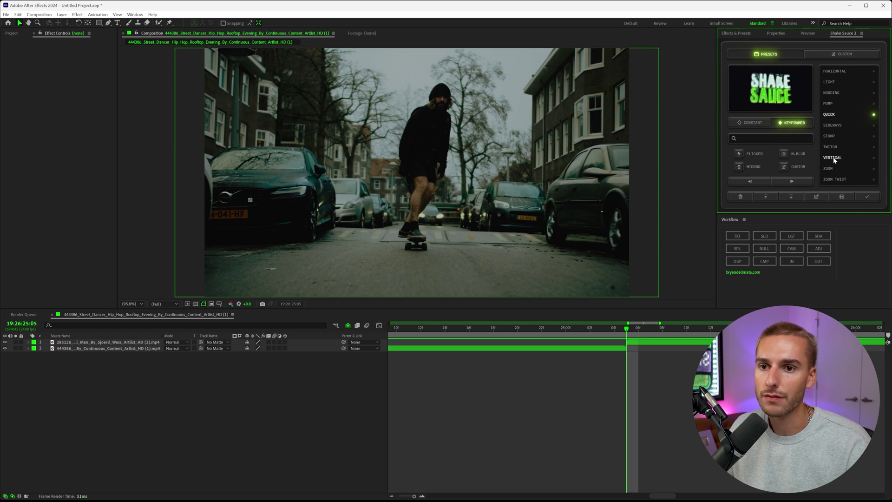
left_click_drag(615, 328, 629, 333)
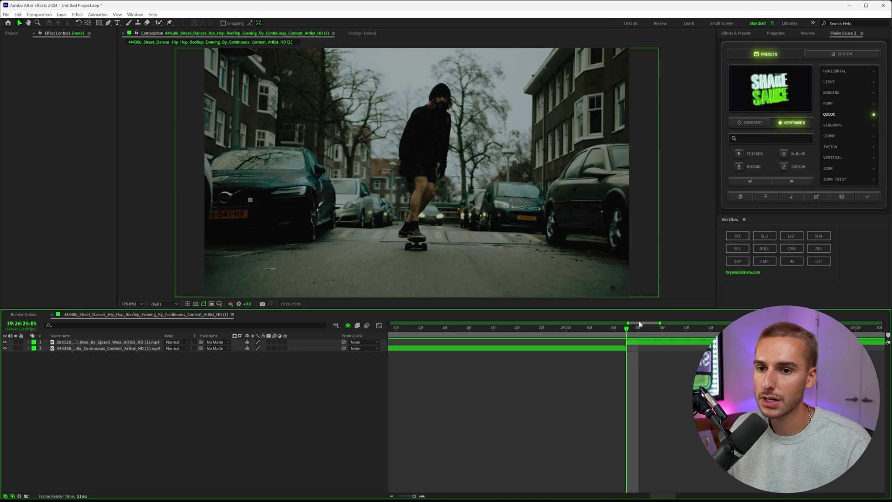
Apply the Vertical keyframed shake at the cut and preview it.
left_click(830, 159)
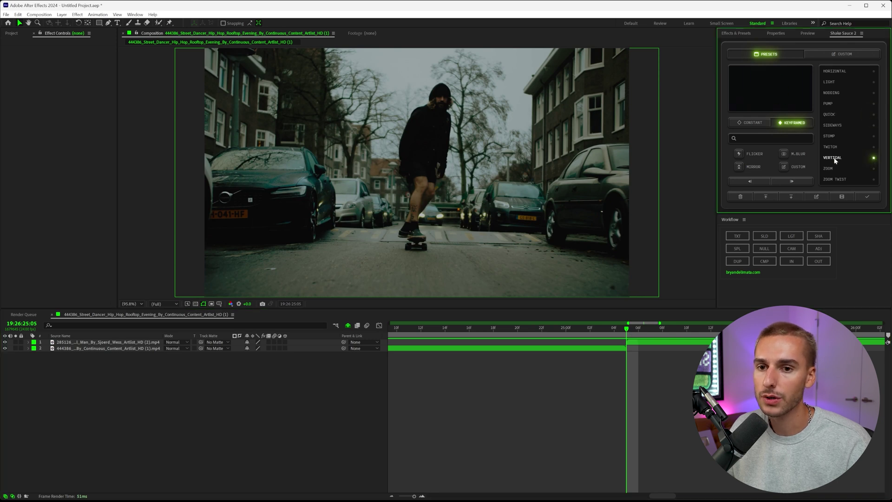
left_click(867, 199)
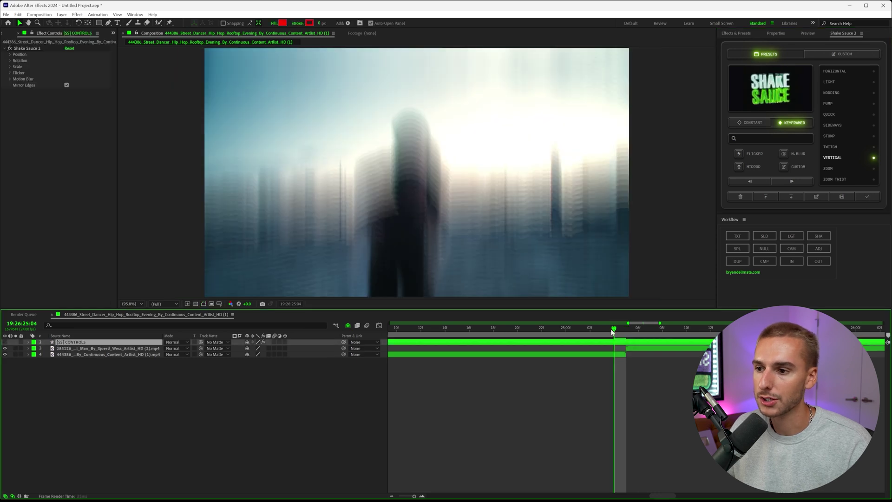
left_click(579, 332)
key("space")
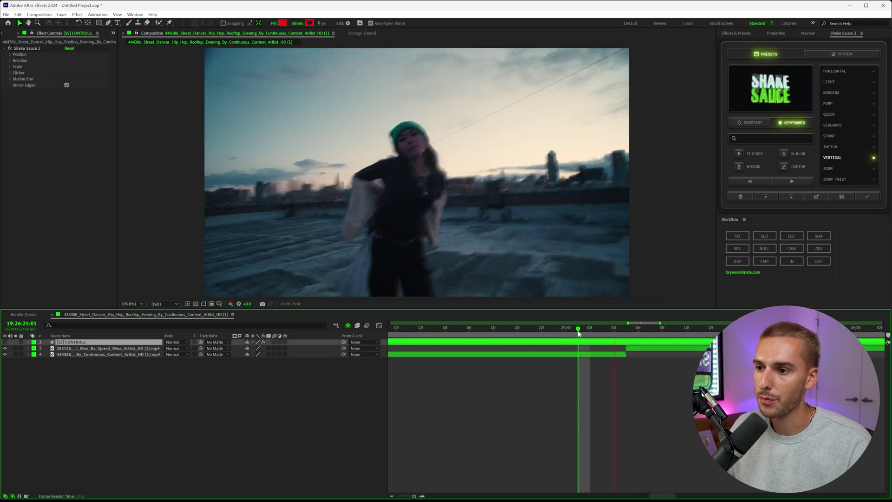
key("space")
Reveal the CONTROLS layer keyframes, zoom in on the cut, and inspect the three keyframes at 05f.
key("u")
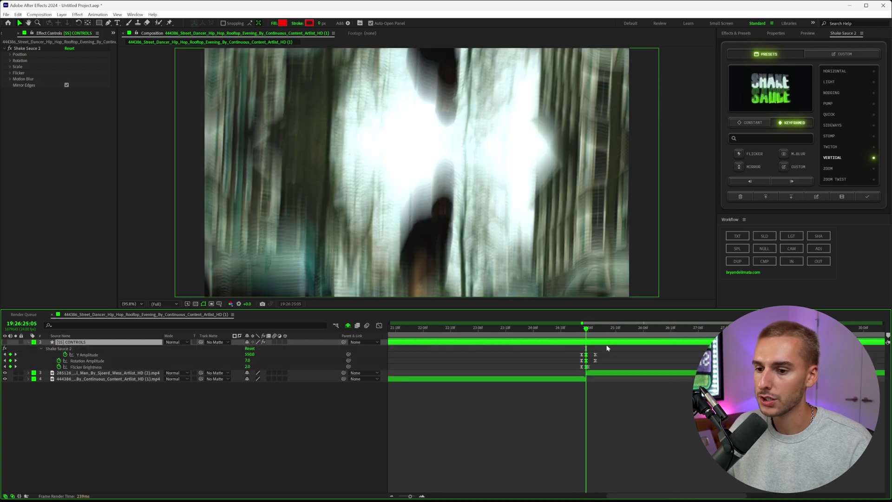
key(";")
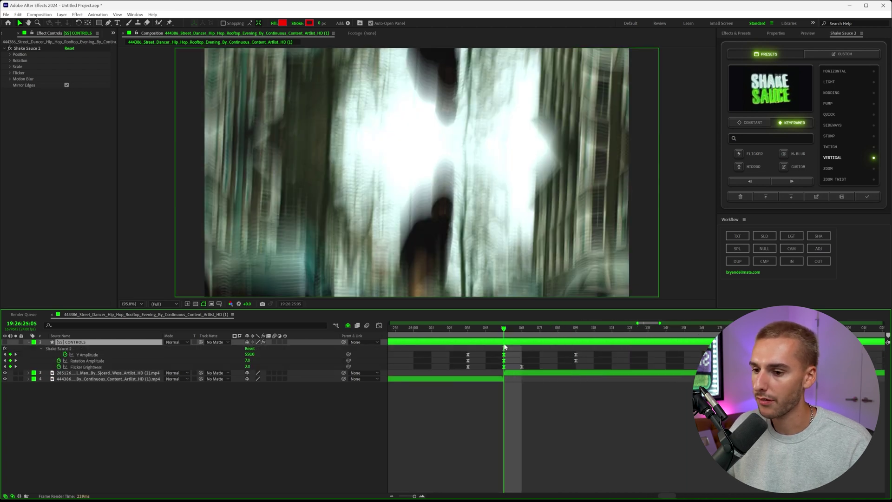
key("Page_Up")
key("Page_Up")
left_click(528, 364)
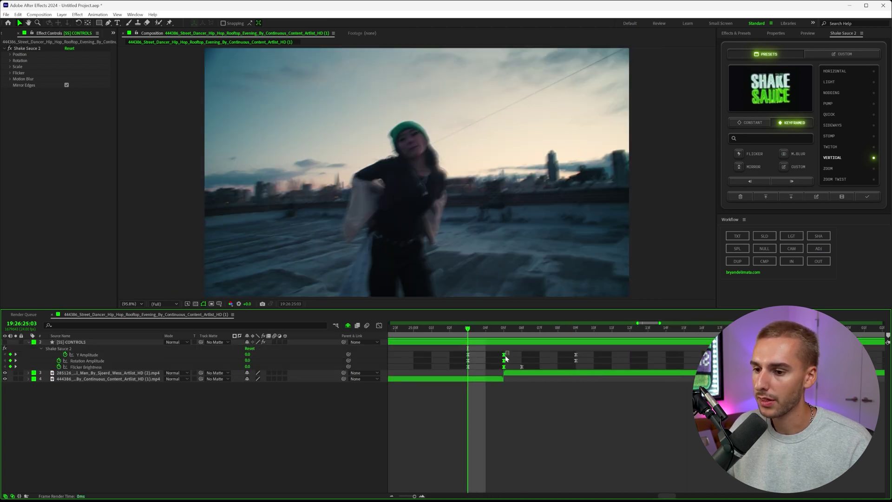
left_click_drag(506, 358, 498, 368)
left_click(506, 333)
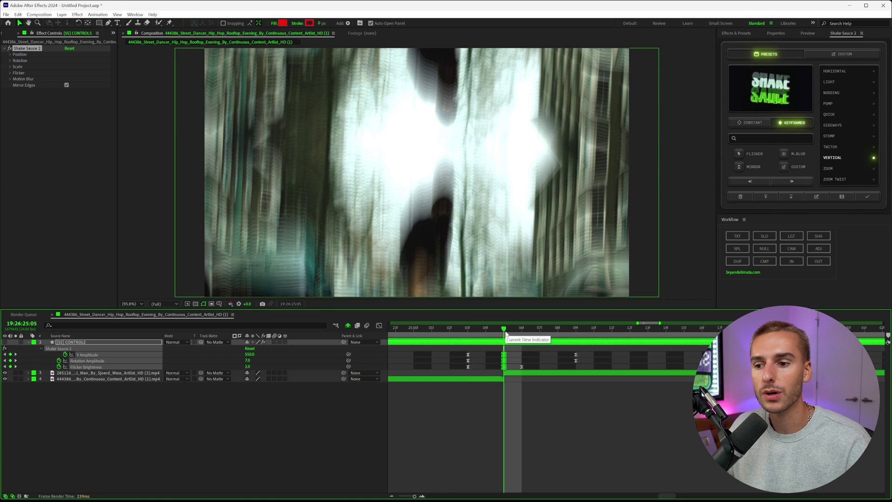
key("F2")
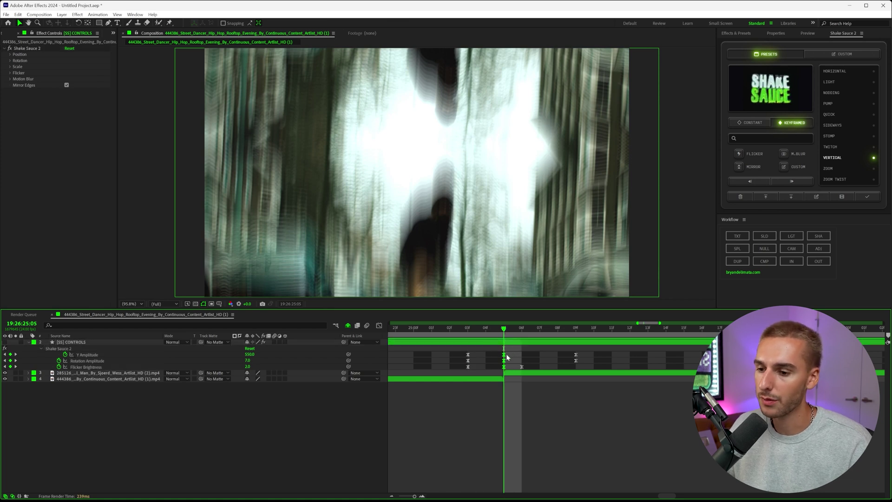
left_click_drag(506, 357, 496, 374)
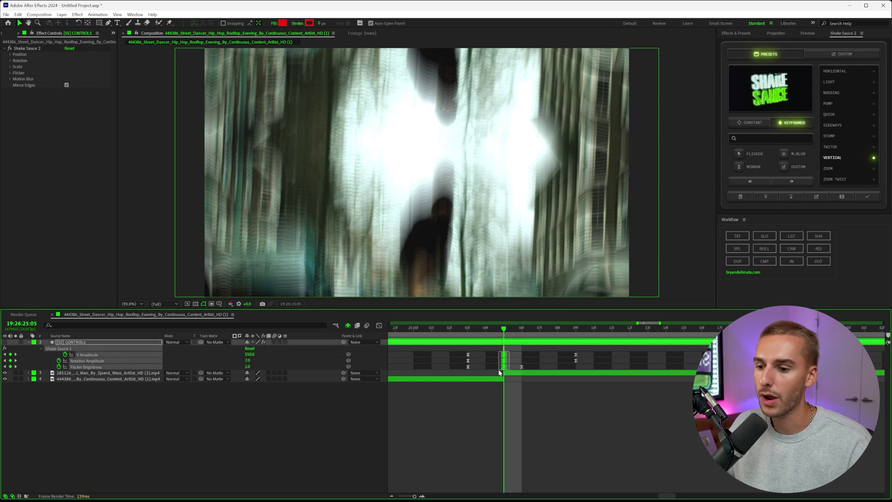
key("F2")
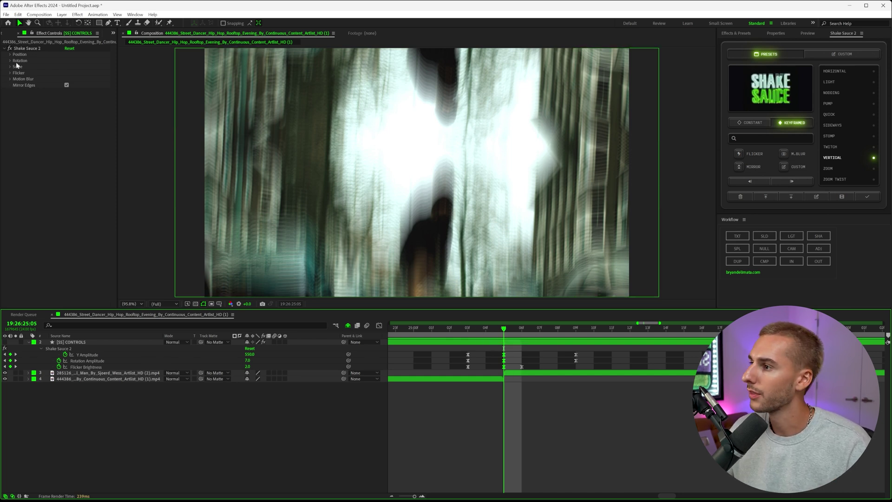
Expand the Position, Rotation, Scale and Flicker groups and toggle Mirror Edges off and back on.
left_click(25, 49)
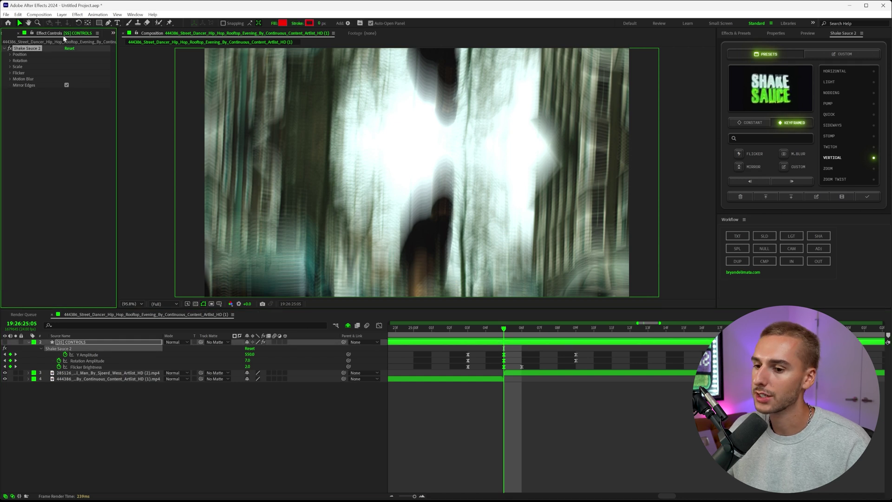
left_click(10, 55)
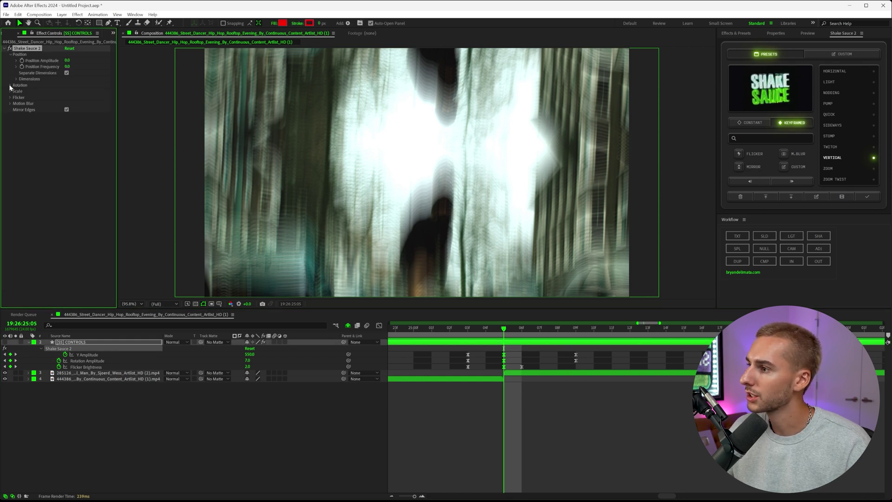
left_click(10, 85)
left_click(10, 104)
left_click(10, 128)
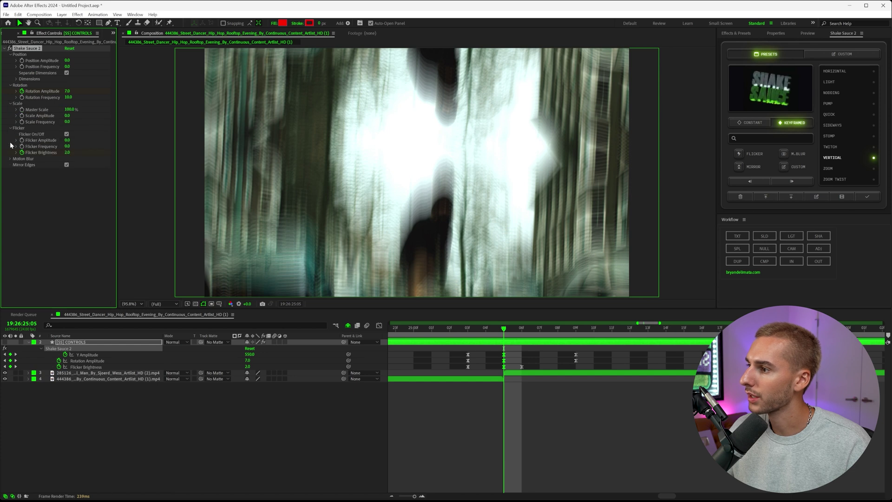
left_click(66, 178)
left_click(66, 177)
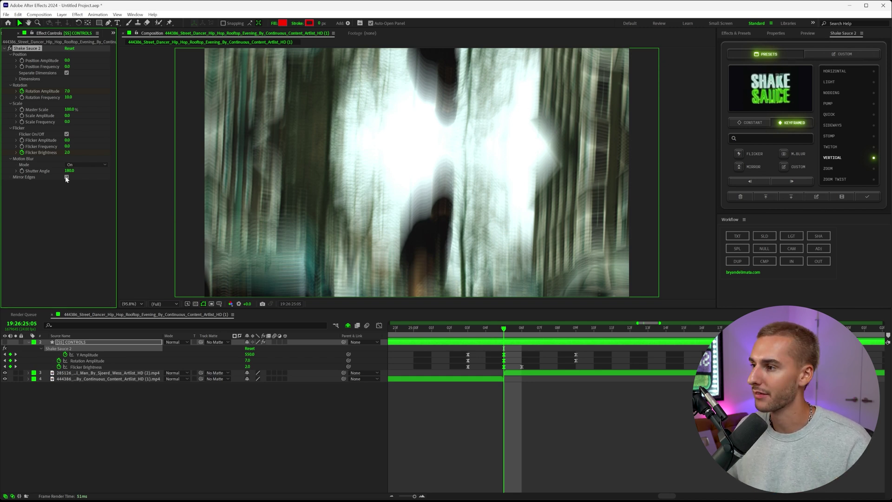
Lower Y Amplitude to 415.0 and raise Flicker Brightness to 3.0.
left_click(18, 80)
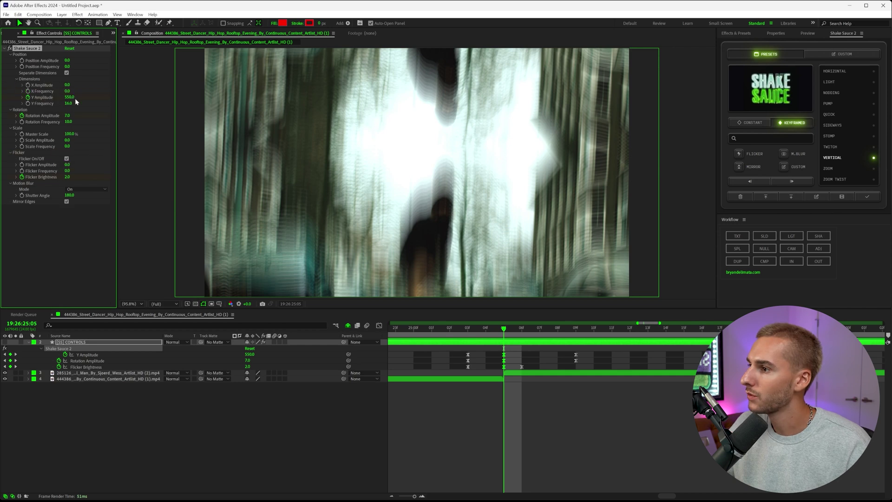
left_click_drag(71, 98, 28, 103)
left_click_drag(67, 177, 70, 177)
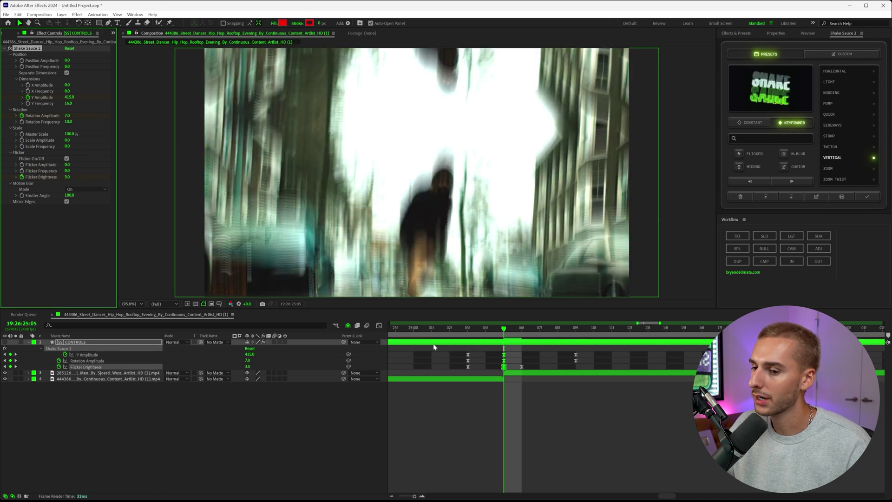
left_click(432, 336)
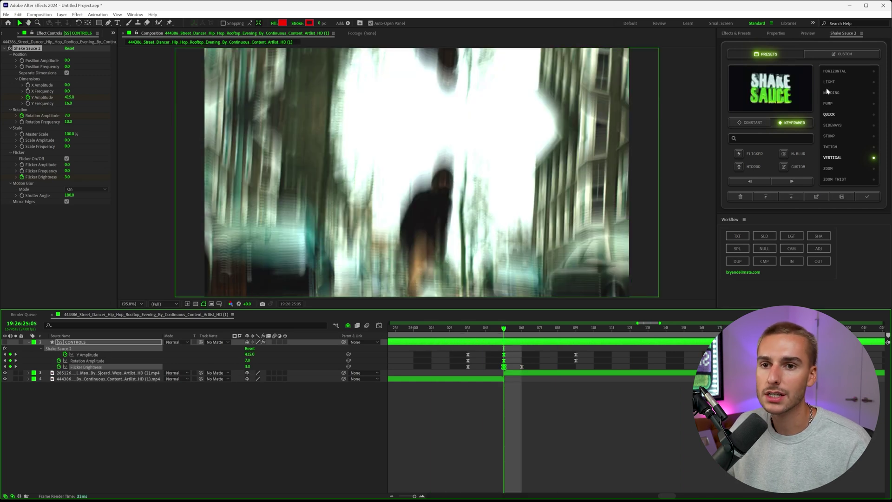
Apply the Horizontal preset to the [SS] CONTROLS layer, then apply Quick at the cut.
left_click(832, 117)
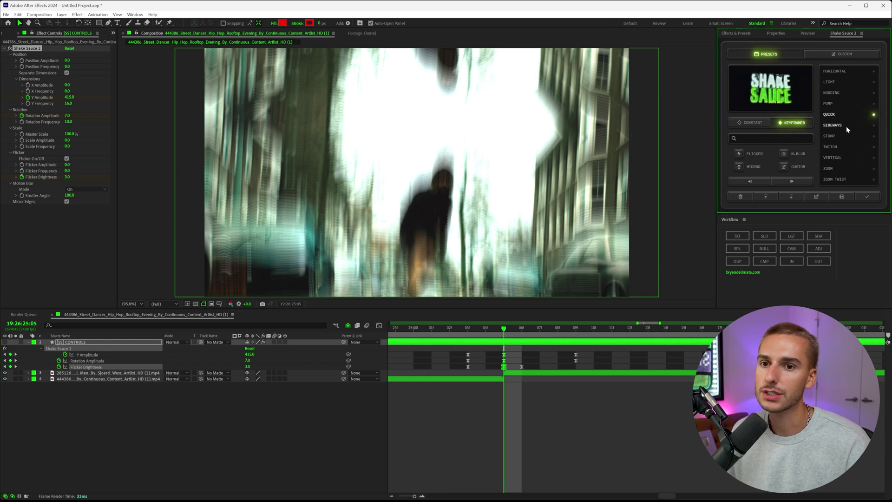
left_click(832, 158)
left_click(835, 71)
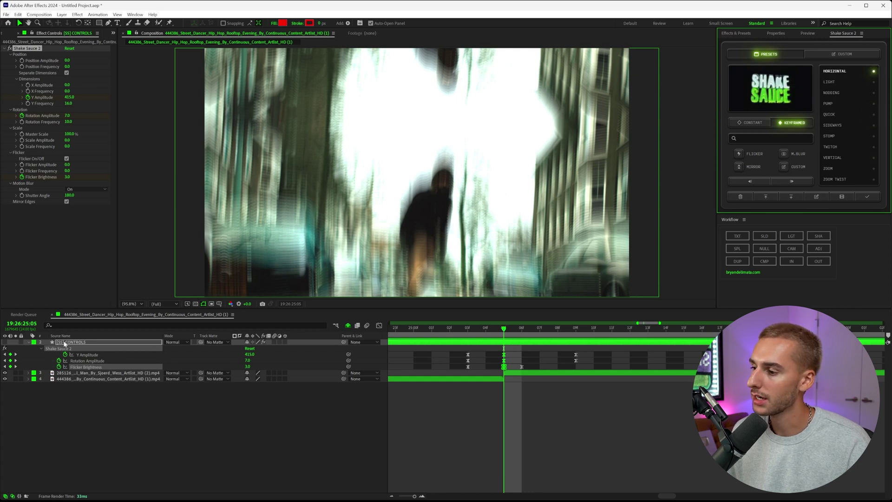
left_click(97, 343)
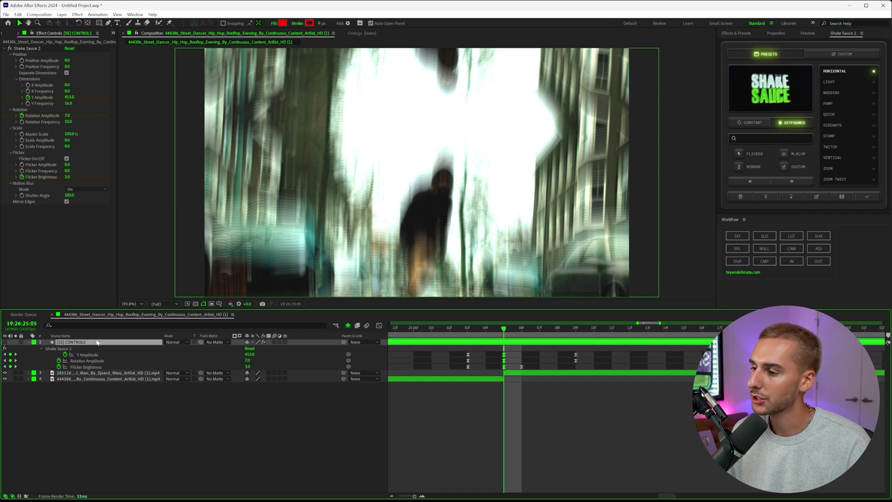
left_click(867, 197)
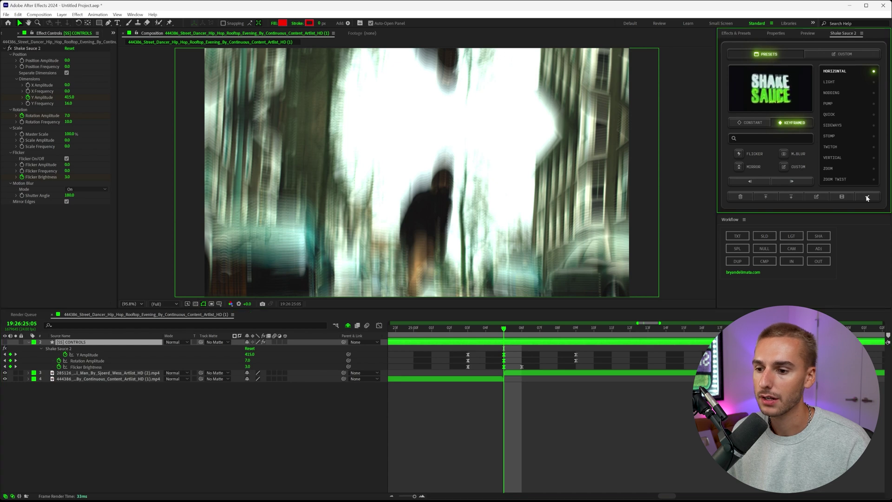
mouse_move(515, 334)
left_mouse_down()
mouse_move(415, 334)
mouse_move(612, 331)
mouse_move(503, 332)
left_mouse_up()
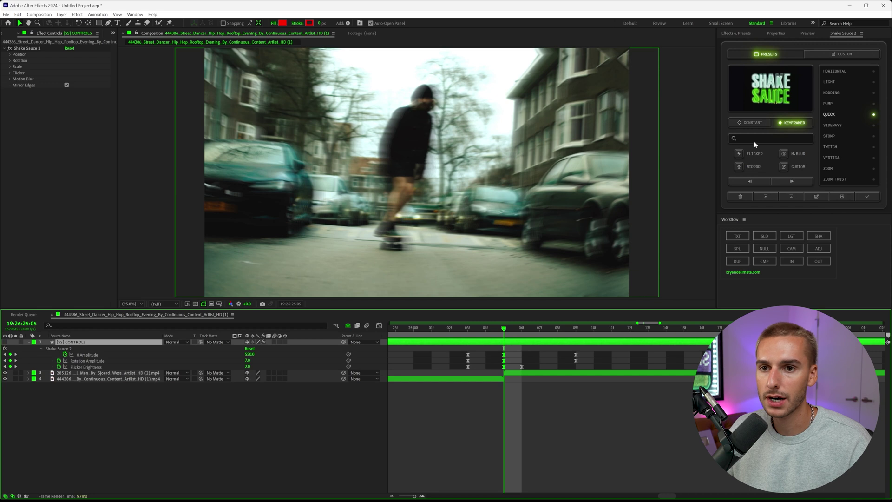
left_click(872, 200)
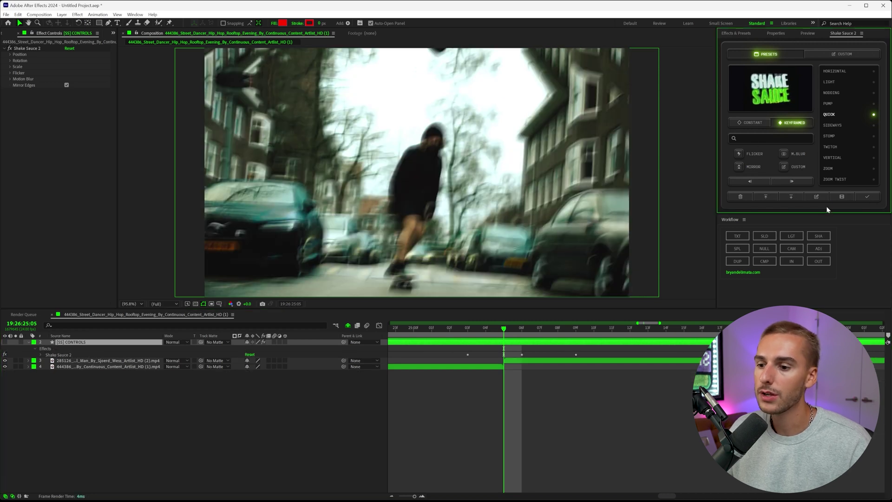
Preview the Quick shake at the cut and paste its keyframes again at 13f.
left_click(526, 320)
key("space")
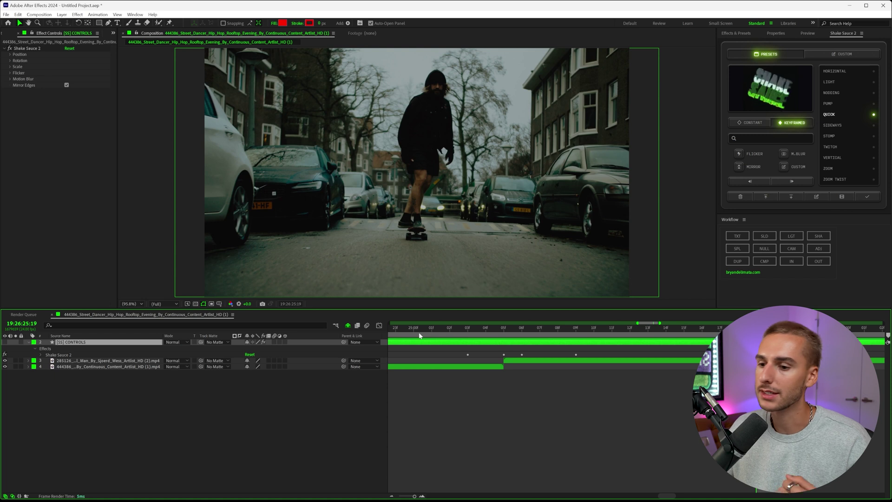
left_click(504, 332)
key("u")
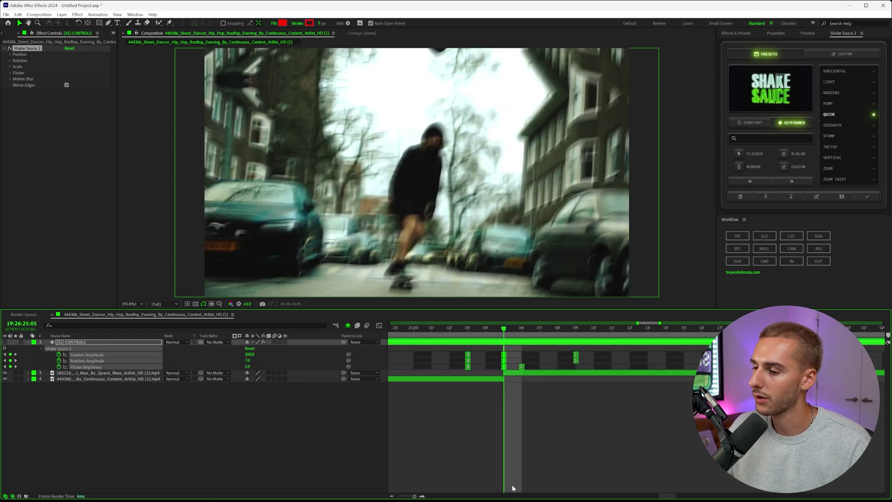
left_click(645, 328)
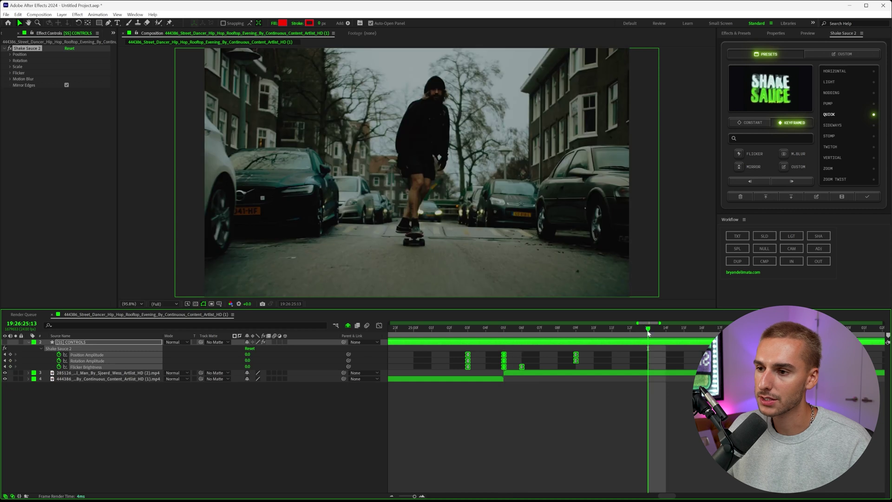
key("ctrl+v")
Preview the repeated shake from 01f through 20f and deselect the controls layer.
left_click(429, 330)
key("space")
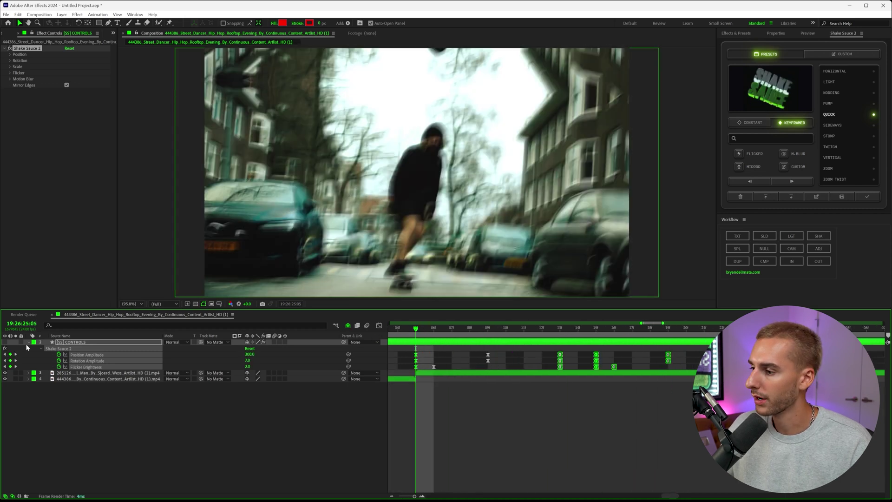
left_click(28, 342)
left_click_drag(473, 328, 696, 330)
left_click(86, 342)
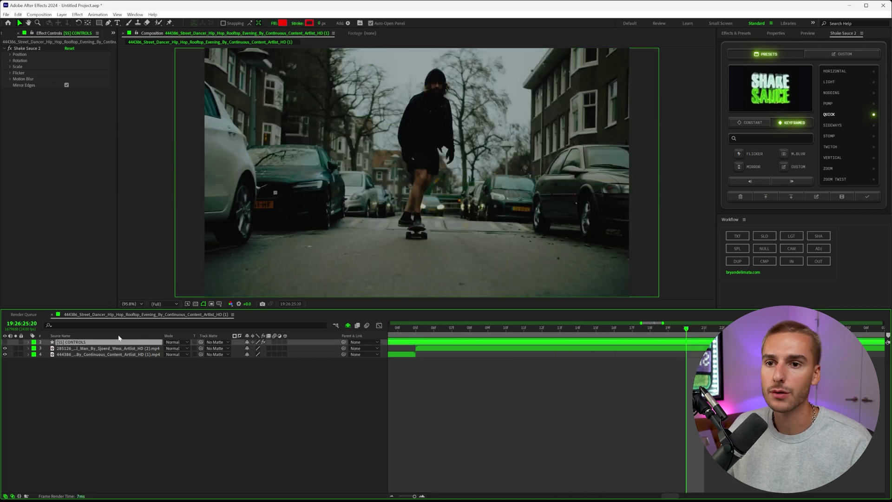
left_click(251, 383)
Apply and preview the Stomp shake, then delete both [SS] CONTROLS layers.
left_click(831, 137)
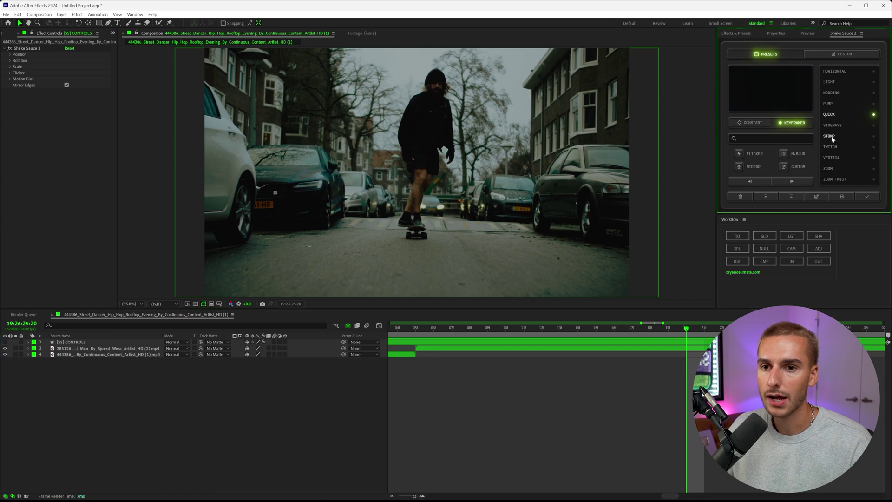
left_click(863, 197)
left_click_drag(675, 337, 610, 343)
key("space")
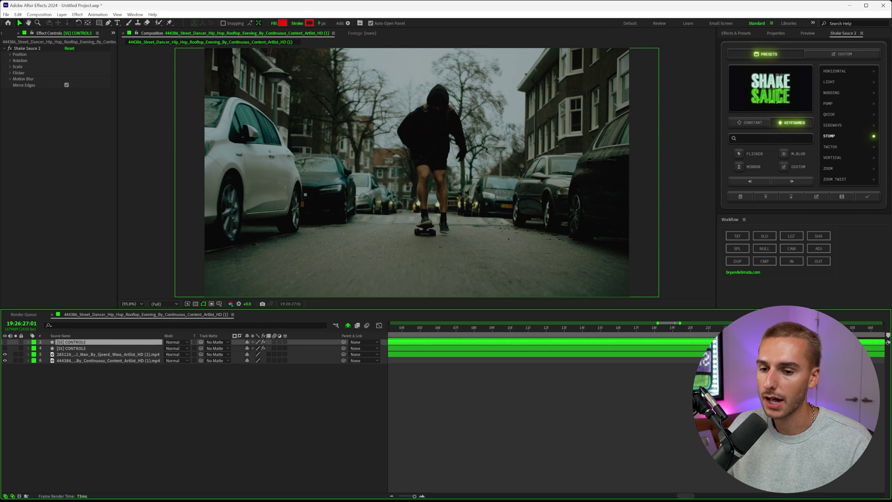
left_click(740, 197)
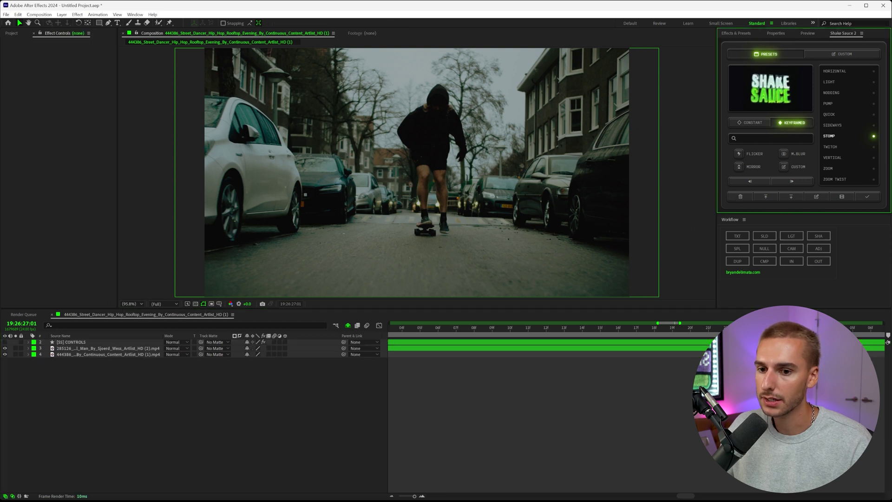
left_click(732, 195)
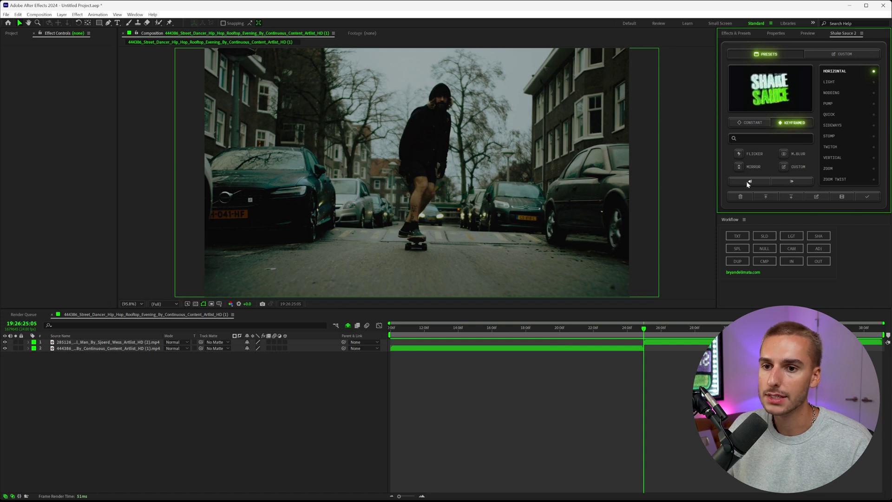
Step frame by frame to locate the first skater frame after the rooftop clip.
left_click(747, 182)
left_click(791, 182)
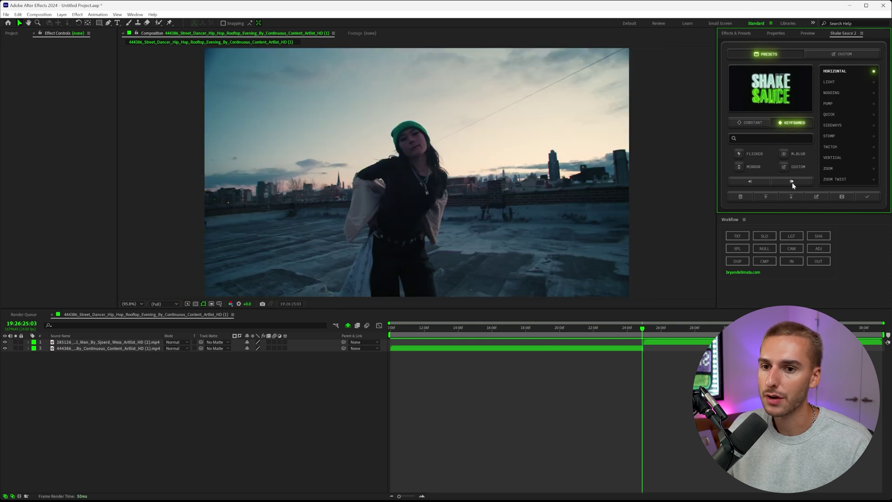
left_click(792, 182)
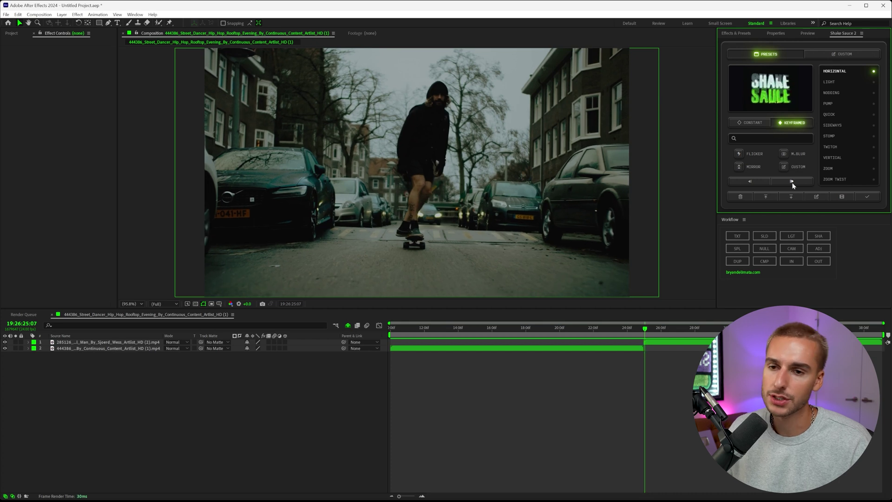
left_click(792, 182)
left_click(752, 184)
left_click(752, 184)
left_click(752, 184)
left_click(752, 184)
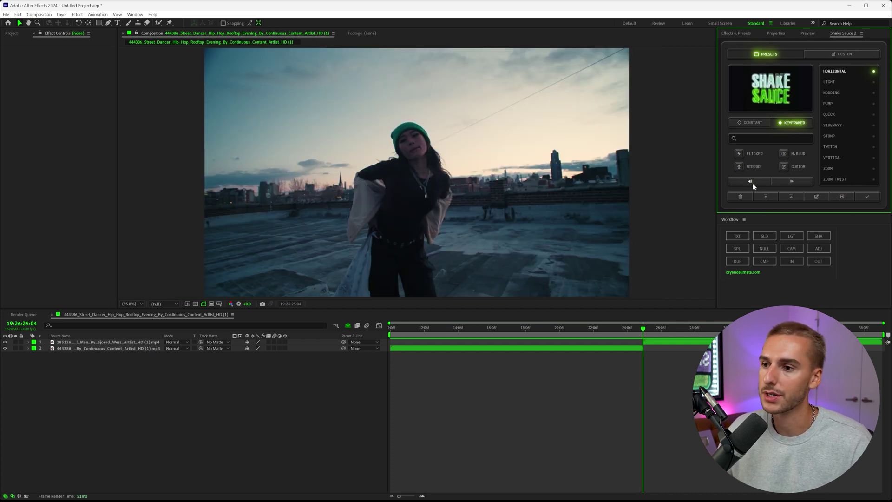
left_click(785, 181)
left_click(739, 183)
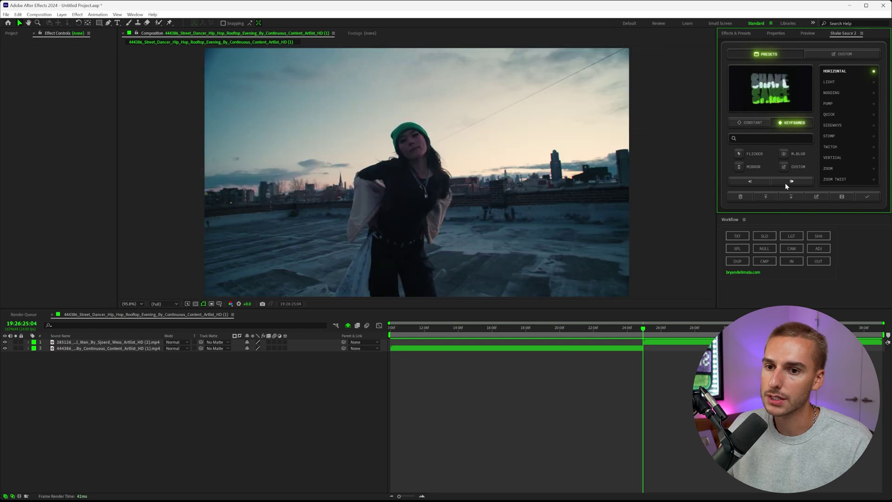
left_click(790, 182)
Apply the Sideways keyframed shake at the cut, review it, then delete its controls layer.
left_click(832, 125)
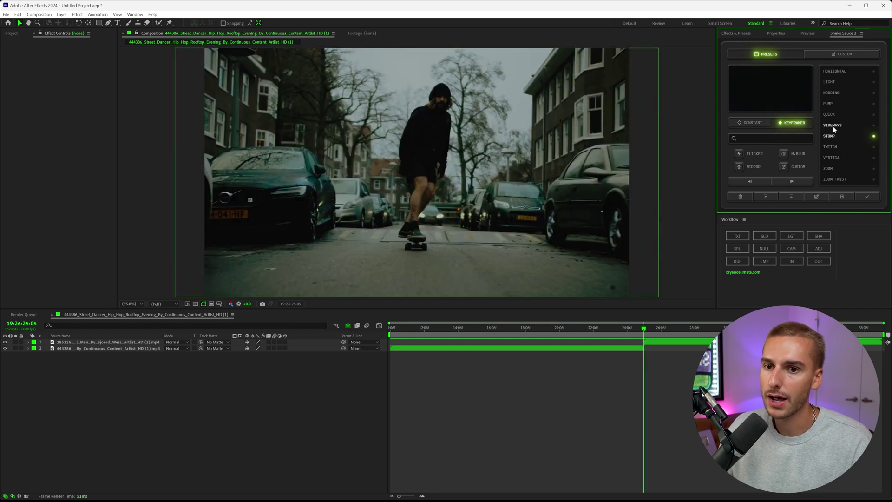
left_click(867, 196)
left_click(616, 329)
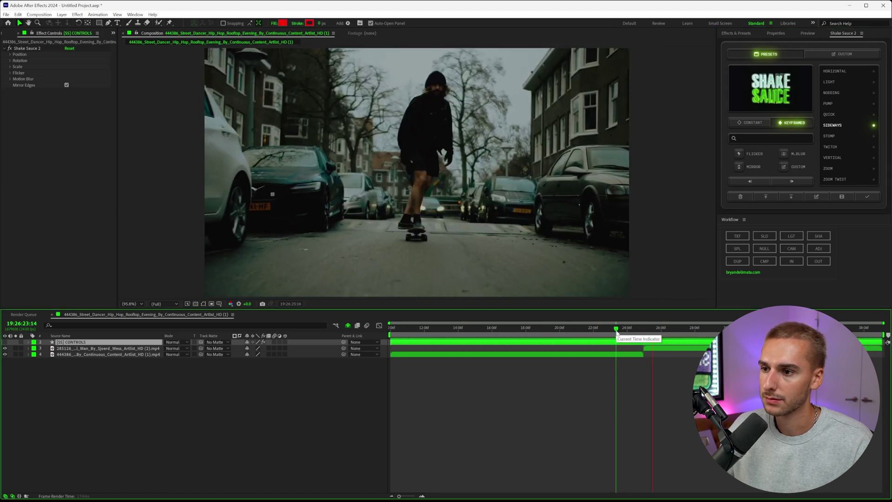
left_click(745, 198)
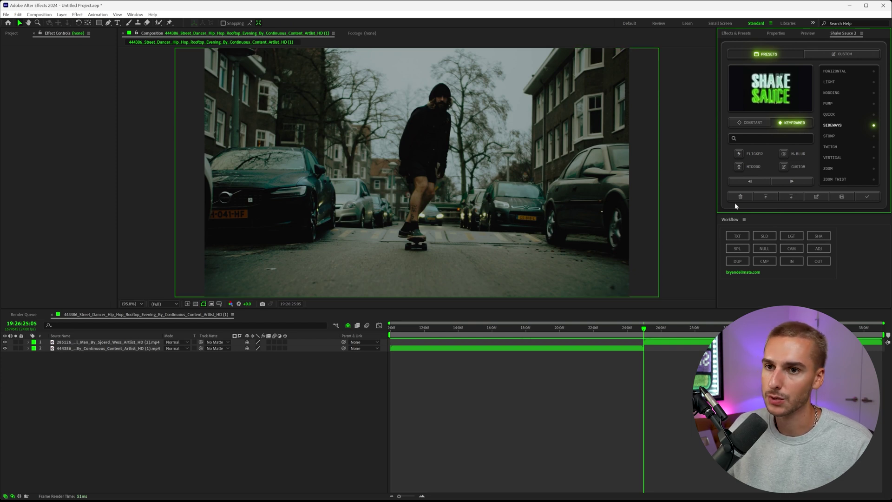
Toggle Custom and Presets, then apply the Vertical preset and open its custom Position settings.
left_click(836, 55)
left_click(792, 53)
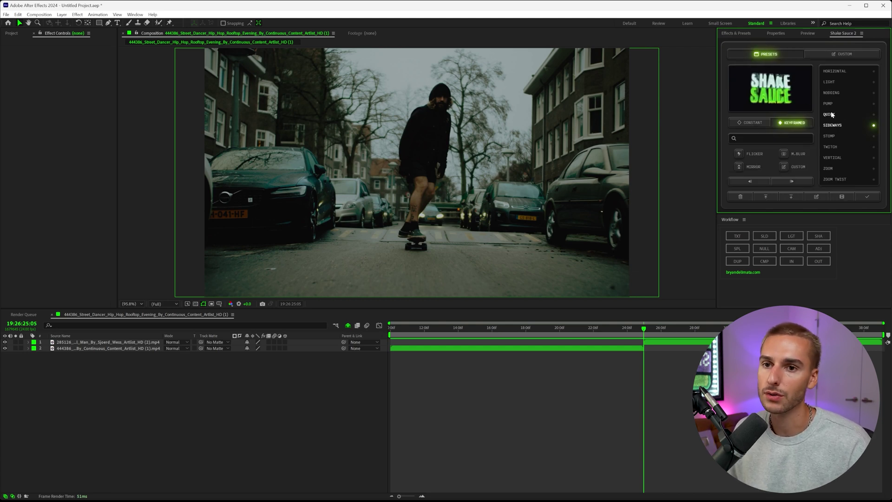
left_click(832, 158)
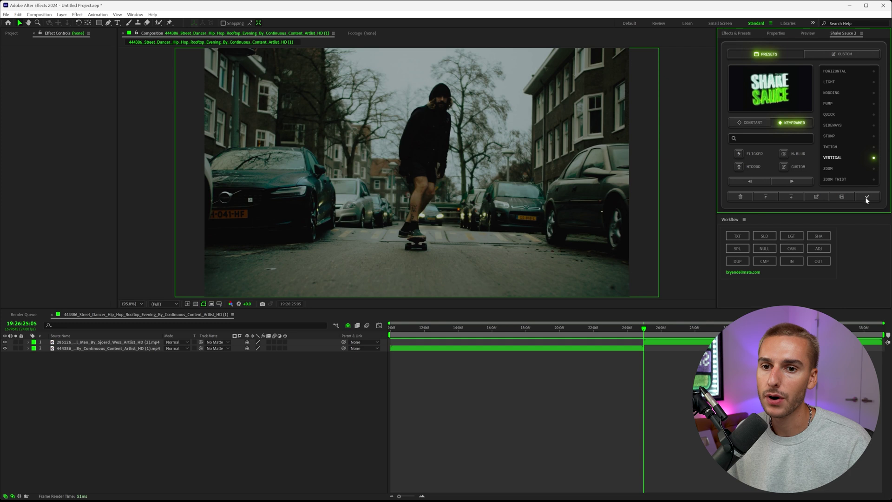
left_click(816, 197)
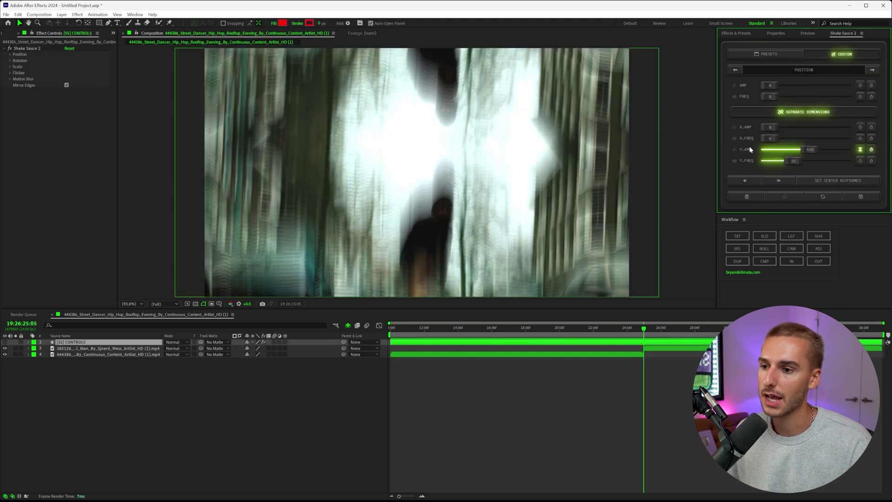
At the 25:05 cut keyframe, lower Y Amplitude to 2510, then show the Rotation & Scale settings.
key("u")
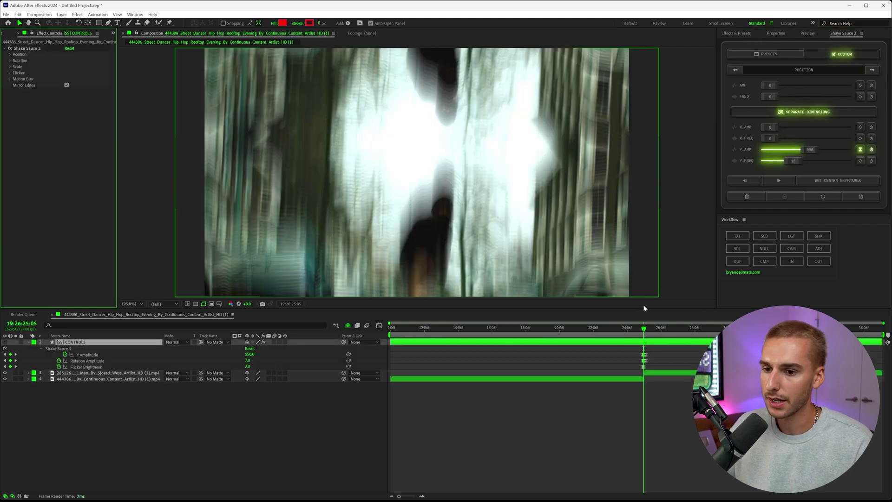
left_click(627, 328)
left_click_drag(627, 331, 642, 330)
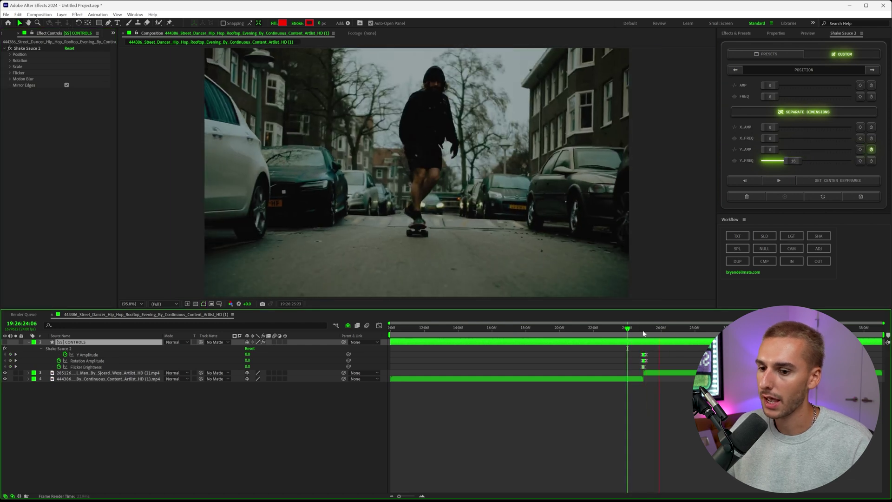
scroll(495, 330, "up", 3)
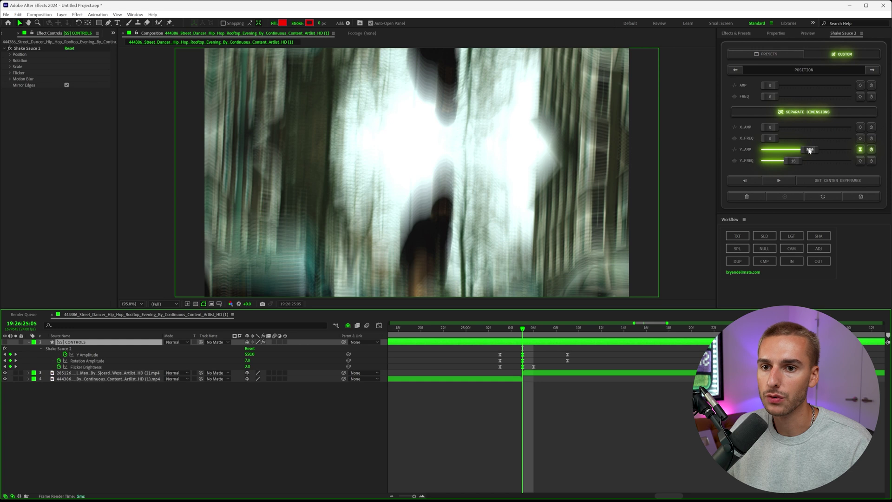
left_click_drag(811, 151, 795, 151)
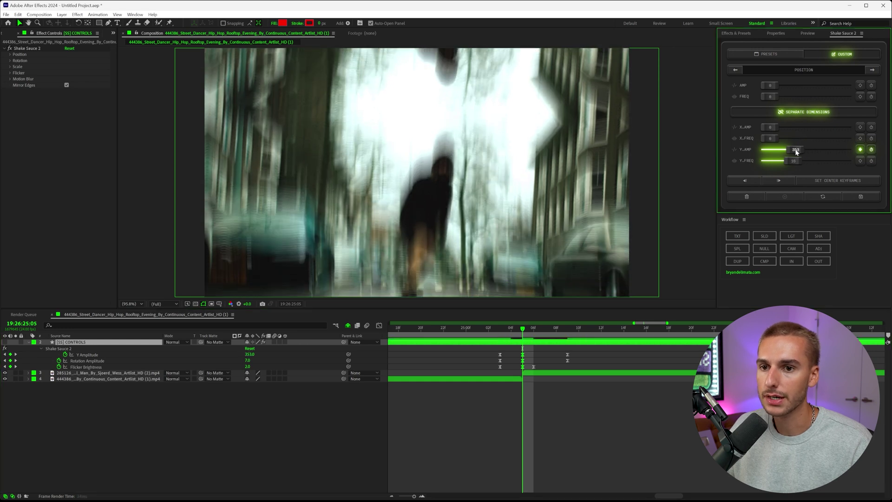
left_click(873, 70)
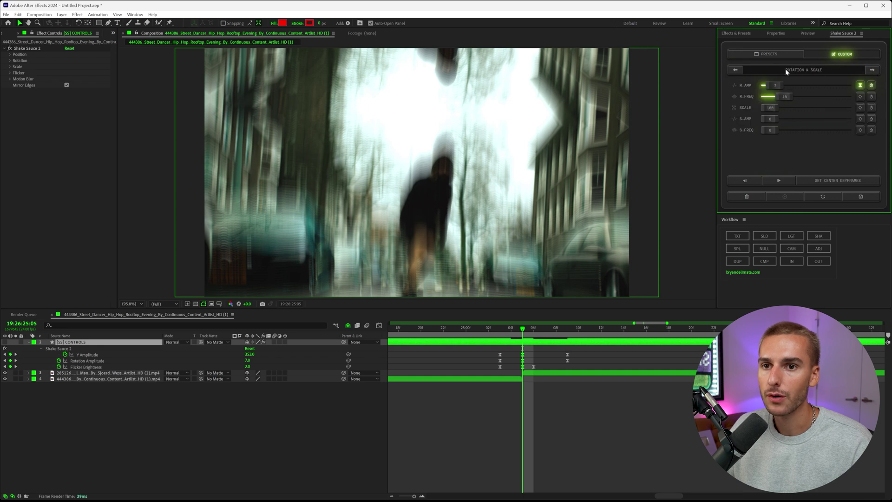
Set Shake Sauce 2 rotation amplitude to 4.0 and flicker brightness to 3 at the cut.
left_click(873, 71)
left_click(735, 70)
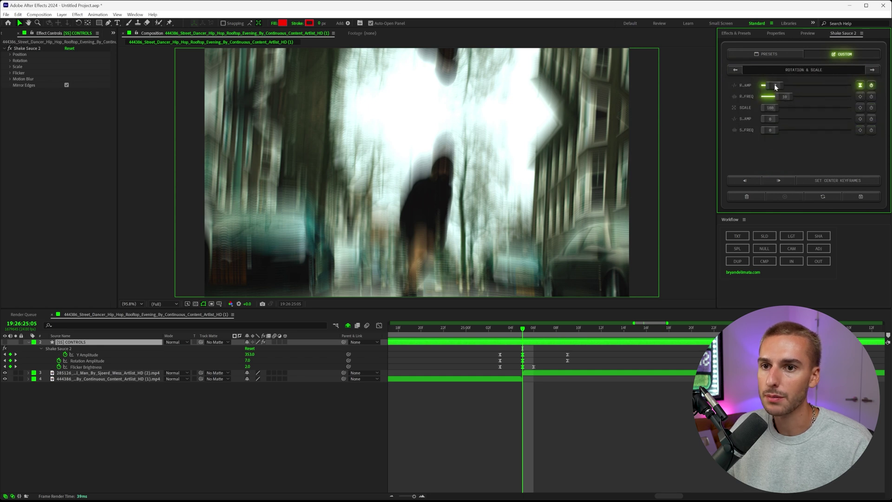
left_click(774, 85)
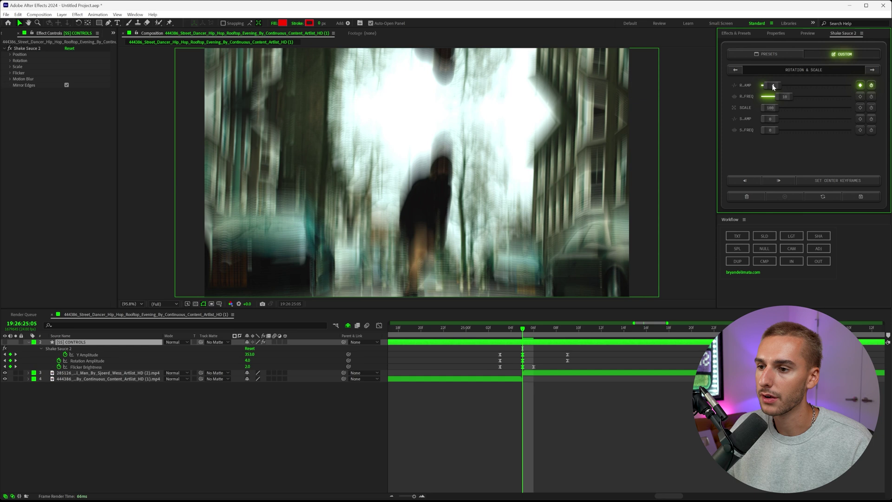
left_click(873, 70)
left_click_drag(814, 125, 831, 135)
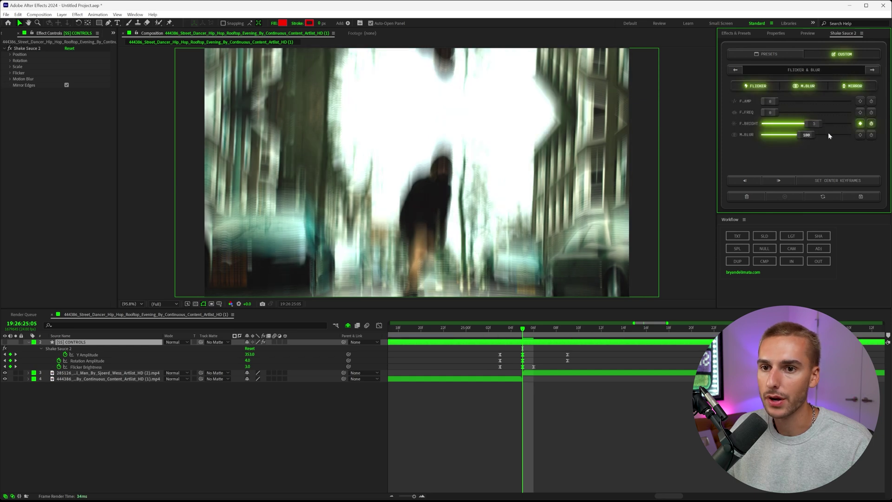
Play the preview through the cut twice, starting from the rooftop clip.
left_click(420, 328)
key("space")
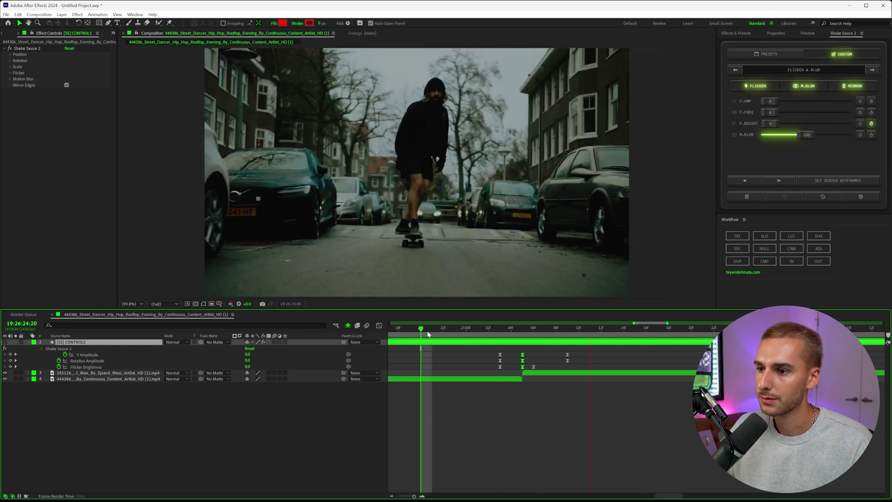
left_click_drag(511, 333, 580, 363)
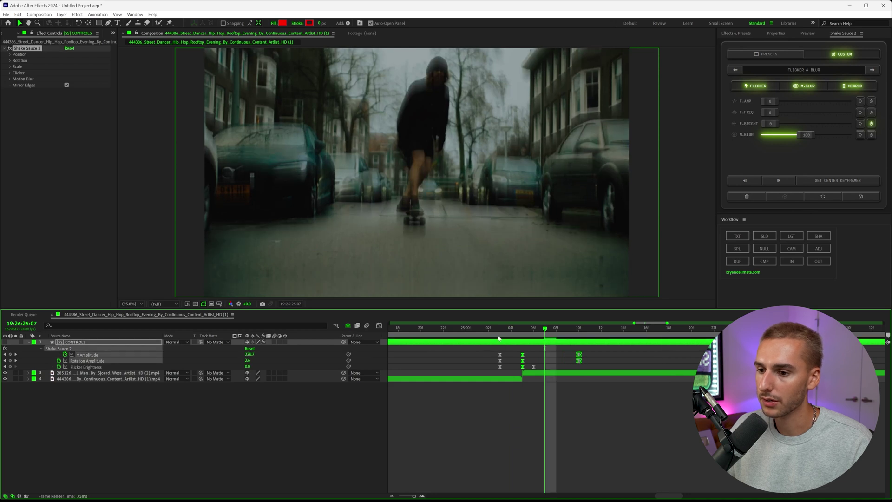
left_click(442, 328)
key("space")
Inspect frames 25:02 to 25:06 around the cut keyframes to check the shake.
left_click(529, 333)
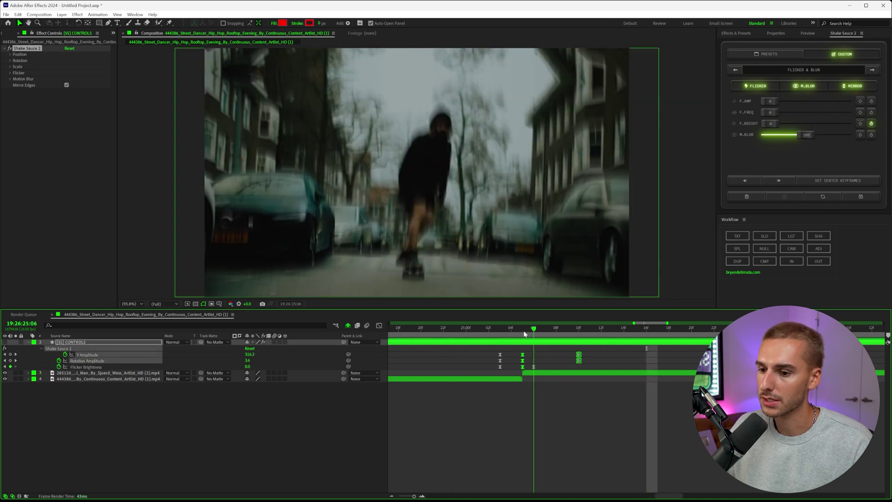
left_click(522, 333)
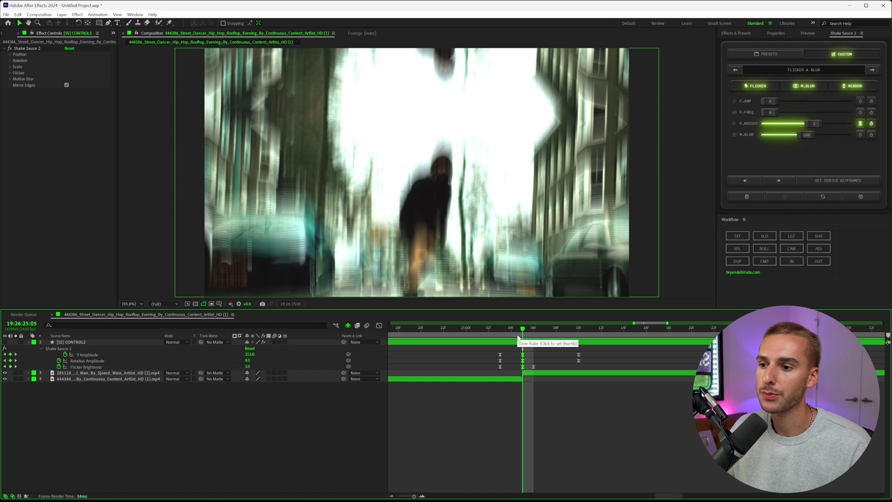
left_click(489, 333)
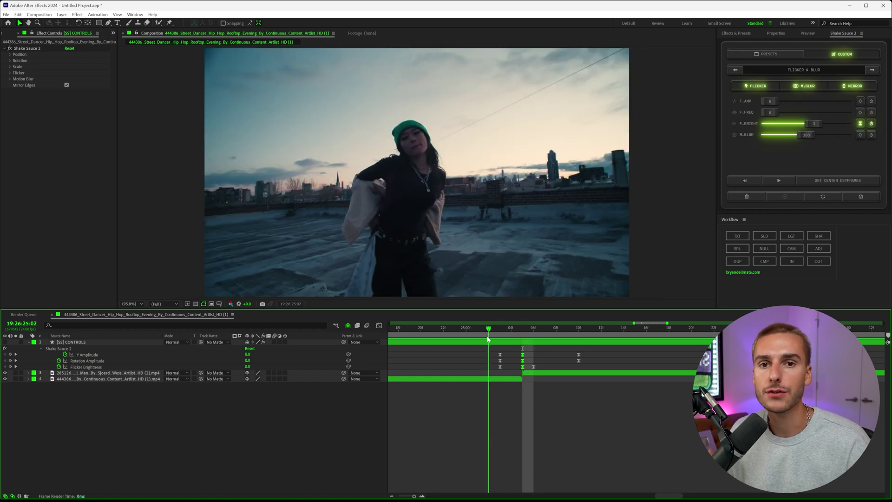
left_click_drag(488, 339, 522, 370)
left_click(523, 349)
left_click_drag(514, 332, 522, 333)
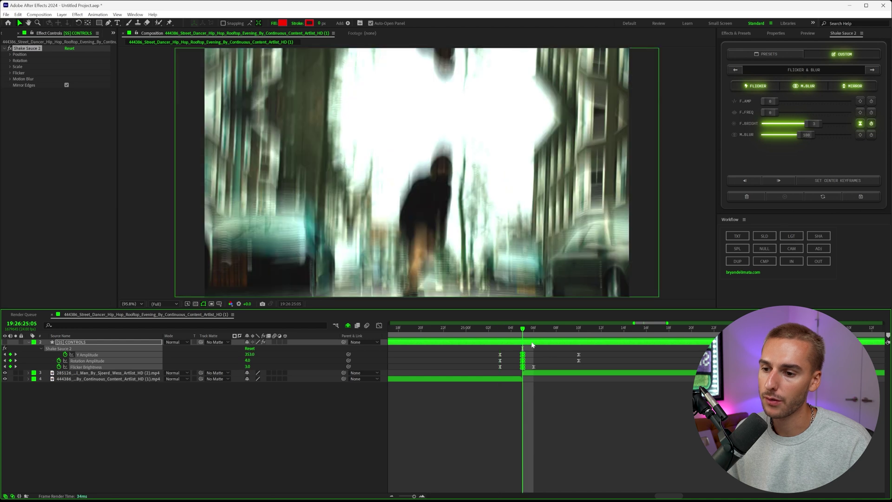
left_click(547, 354)
left_click(858, 183)
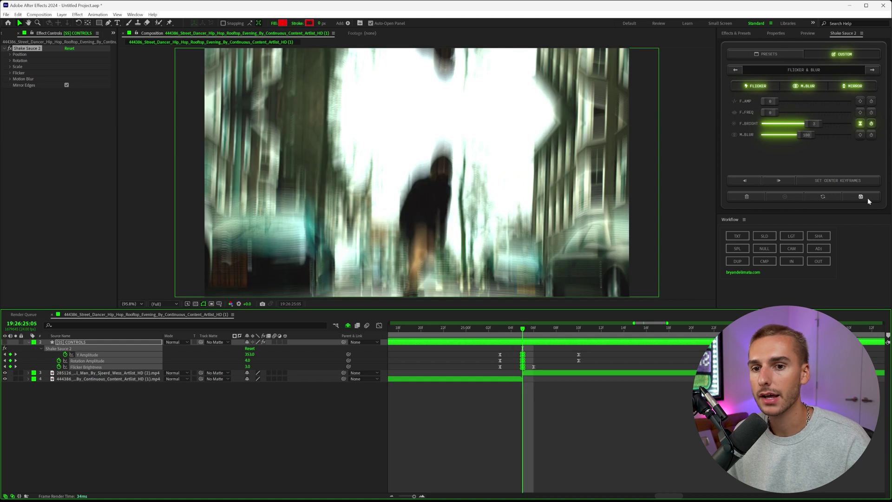
Save the current shake settings as custom preset 'VERTICAL V2' and show the preset list.
left_click(868, 197)
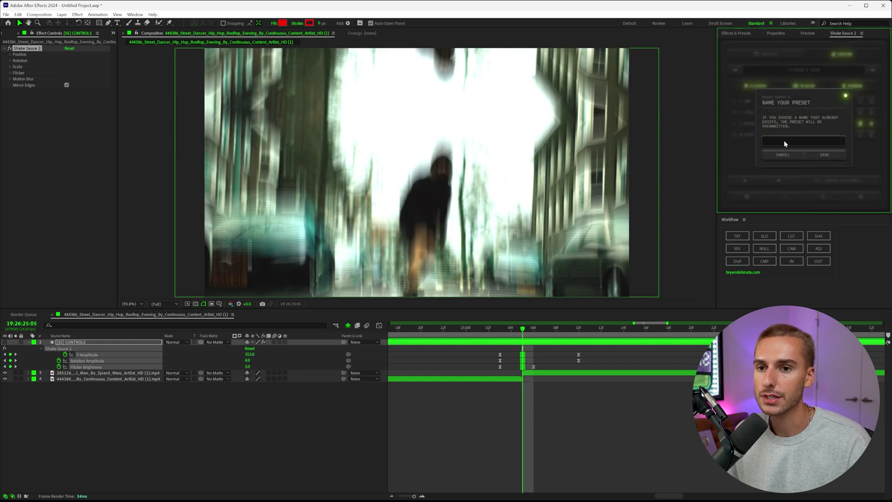
type("VER")
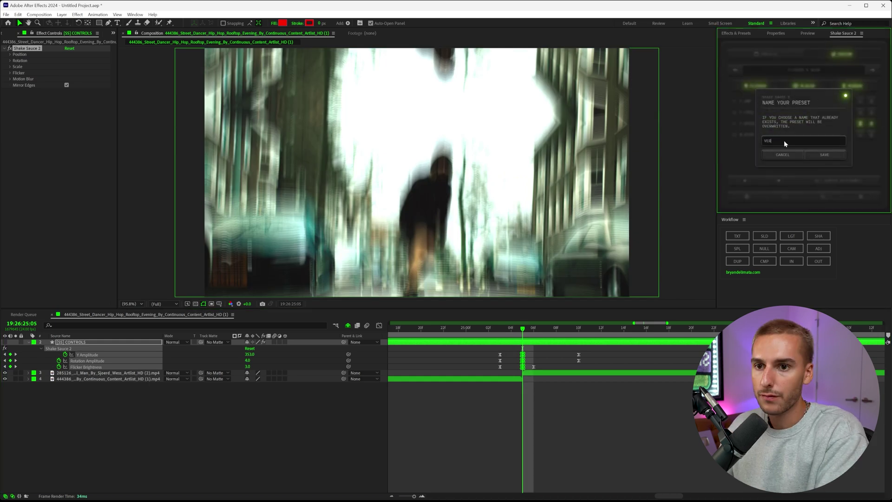
type("TICAL V2")
left_click(817, 153)
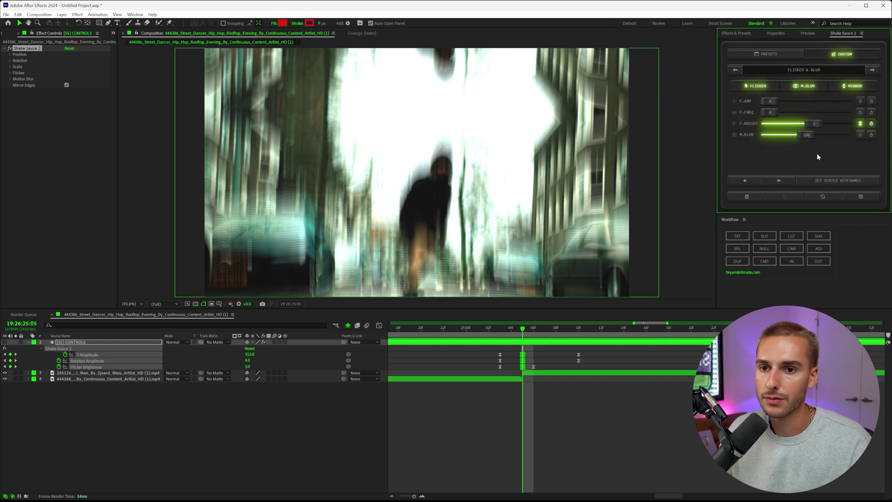
left_click(769, 54)
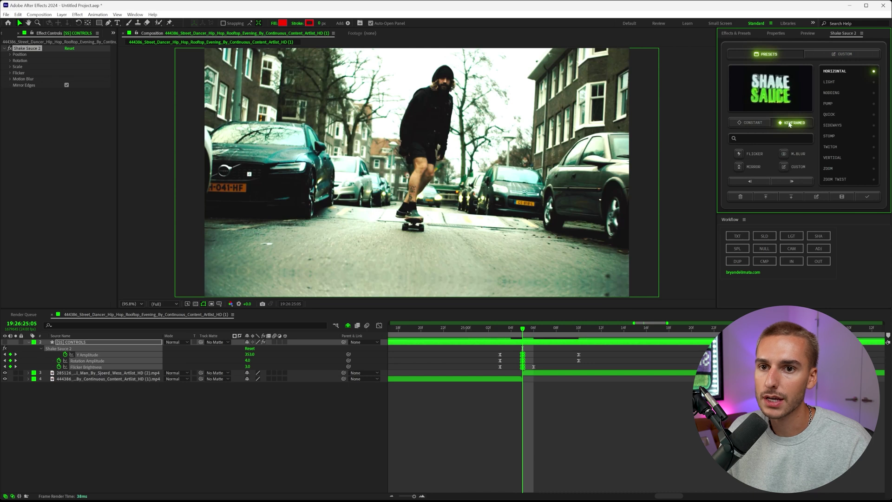
Apply the VERTICAL V 2 preset at the cut, replacing the existing shake controls.
scroll(831, 130, "down", 2)
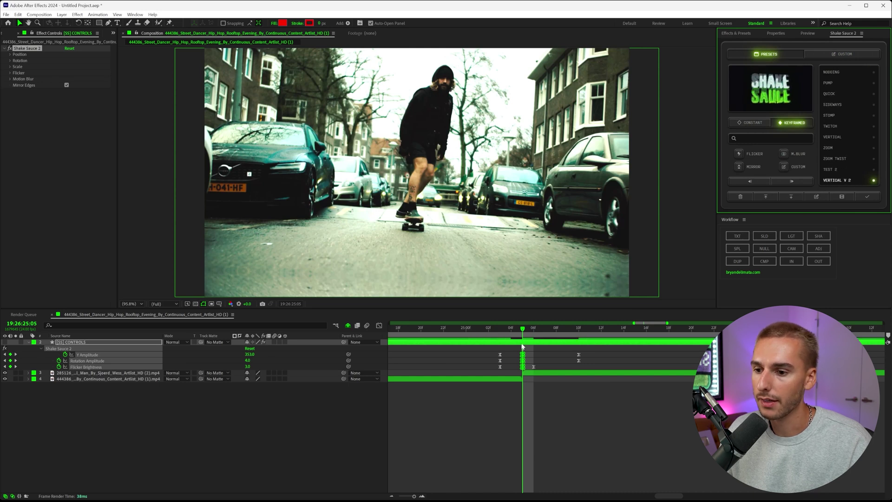
left_click(844, 181)
left_click(749, 198)
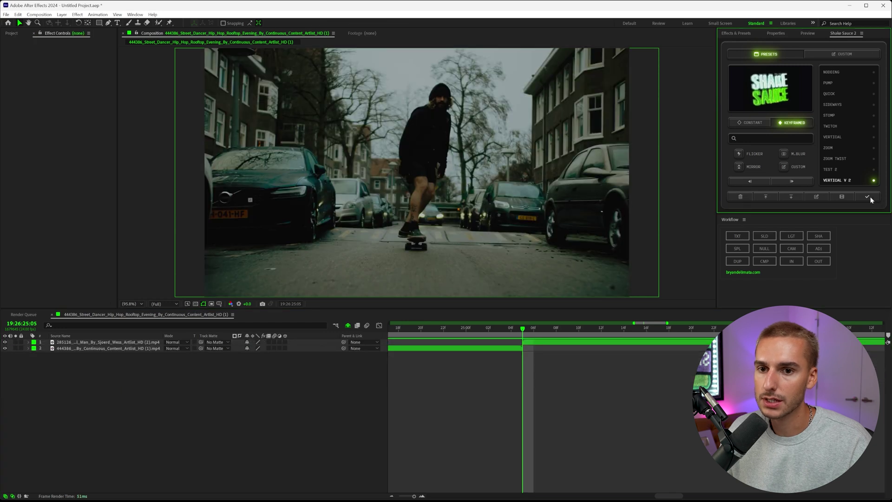
left_click(865, 199)
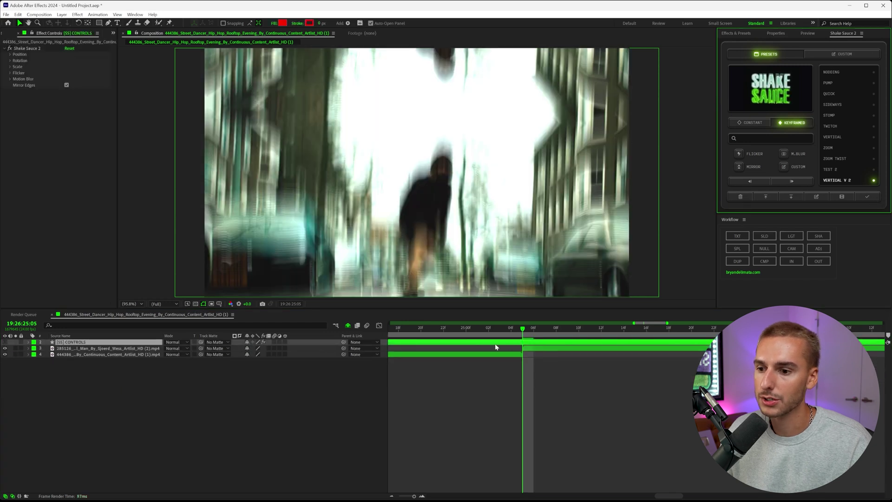
Preview the new shake through the cut and return to frame 25:05.
left_click(491, 333)
key("space")
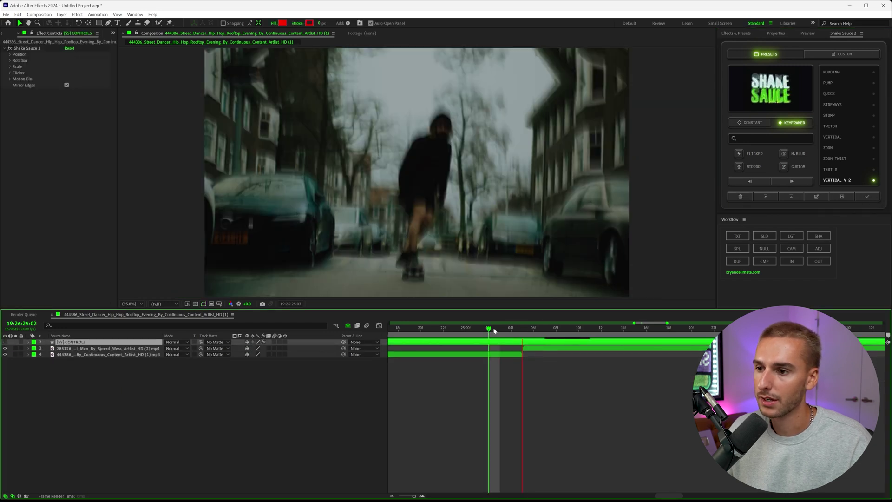
left_click(522, 328)
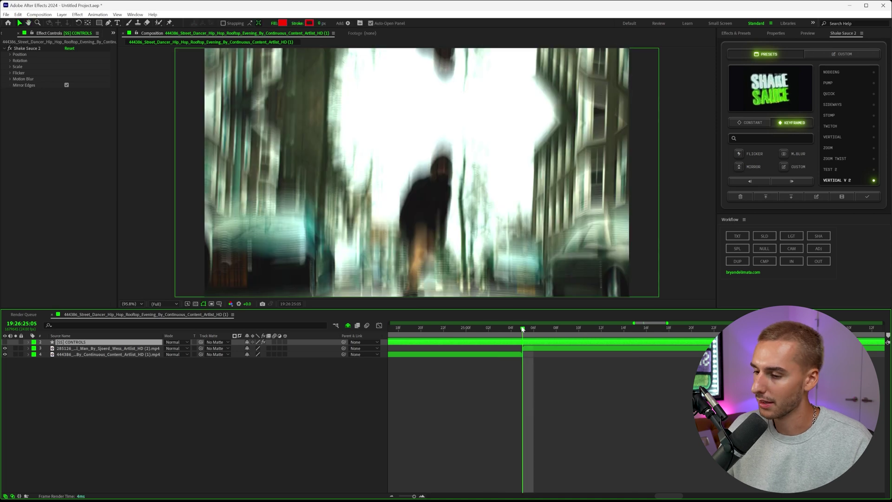